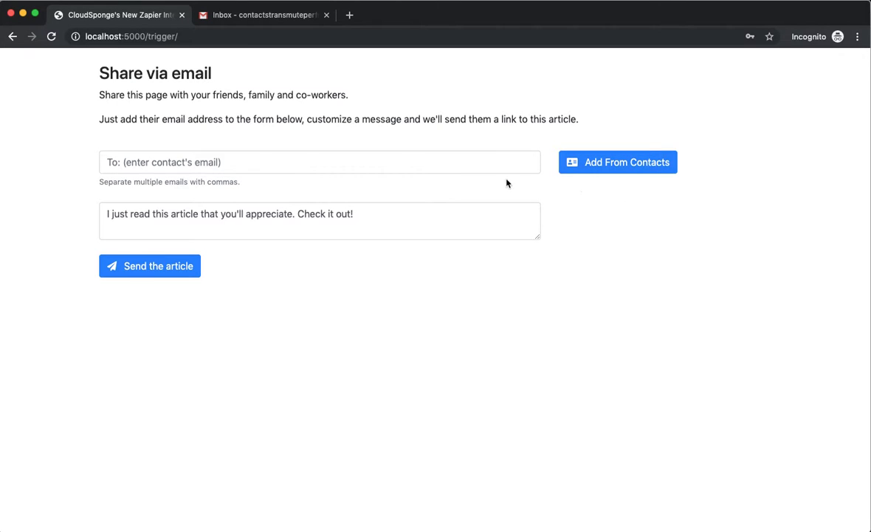
Add a recipient from the Gmail contacts by searching for the contact's first name, and send the article with the default message.
{"action": "left_click", "coordinate": [609, 176]}
{"action": "left_click", "coordinate": [255, 173]}
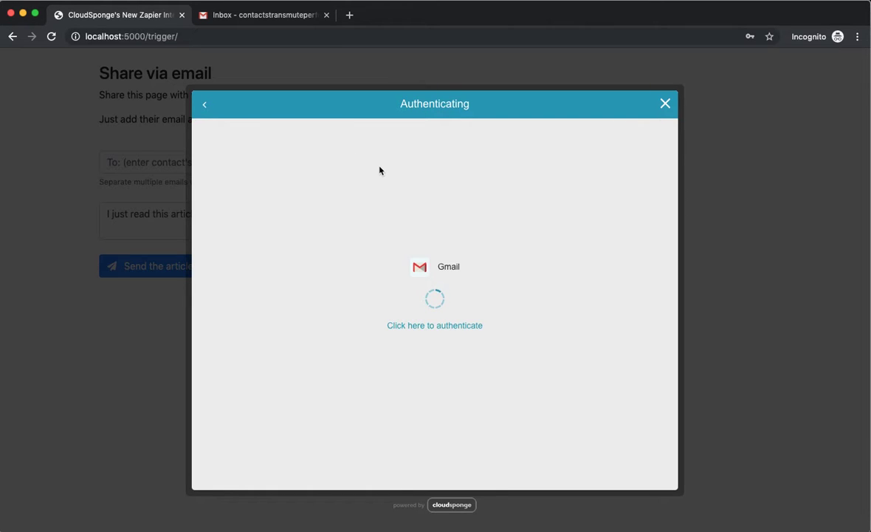
{"action": "type", "text": "graeme"}
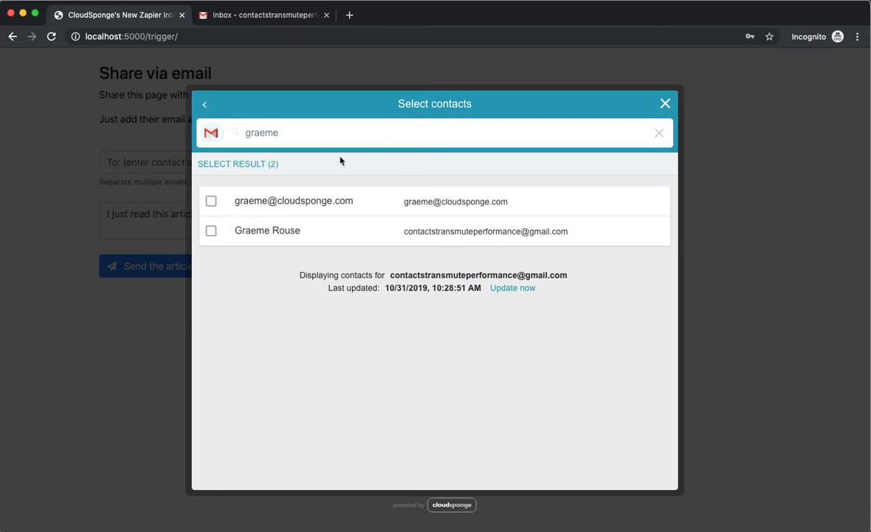
{"action": "left_click", "coordinate": [321, 234]}
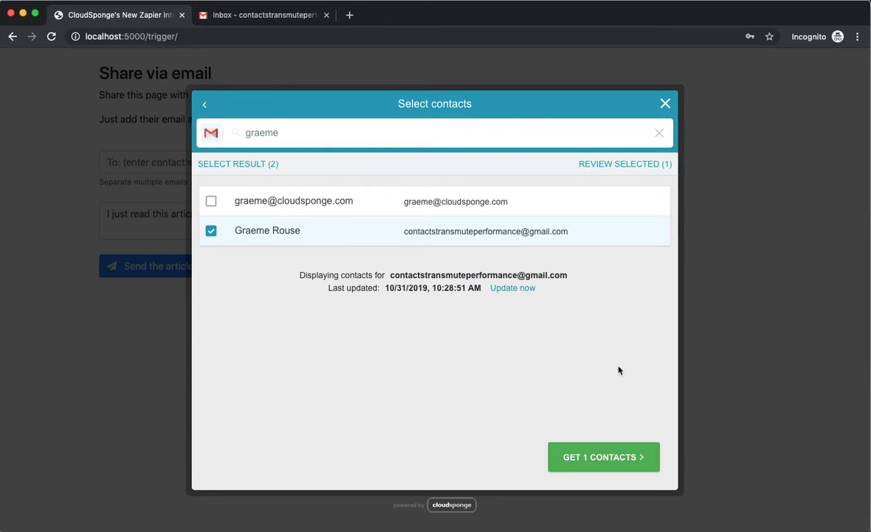
{"action": "left_click", "coordinate": [607, 464]}
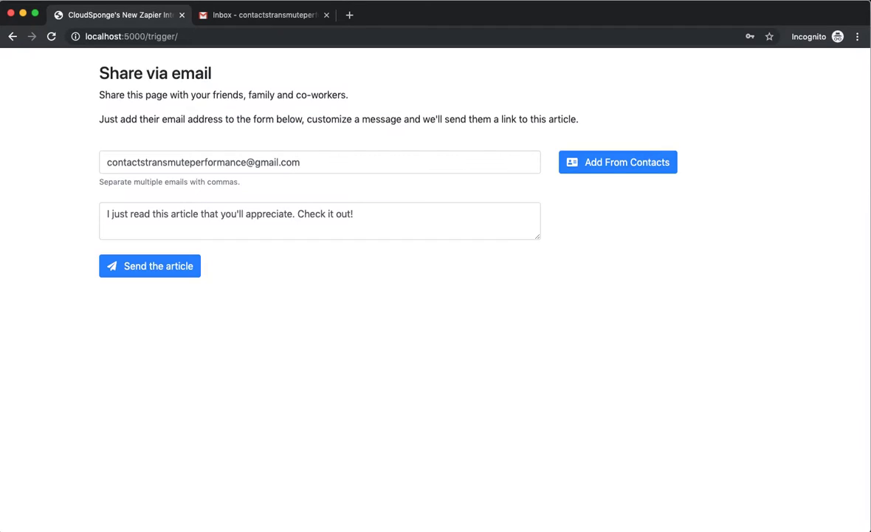
{"action": "left_click", "coordinate": [144, 270]}
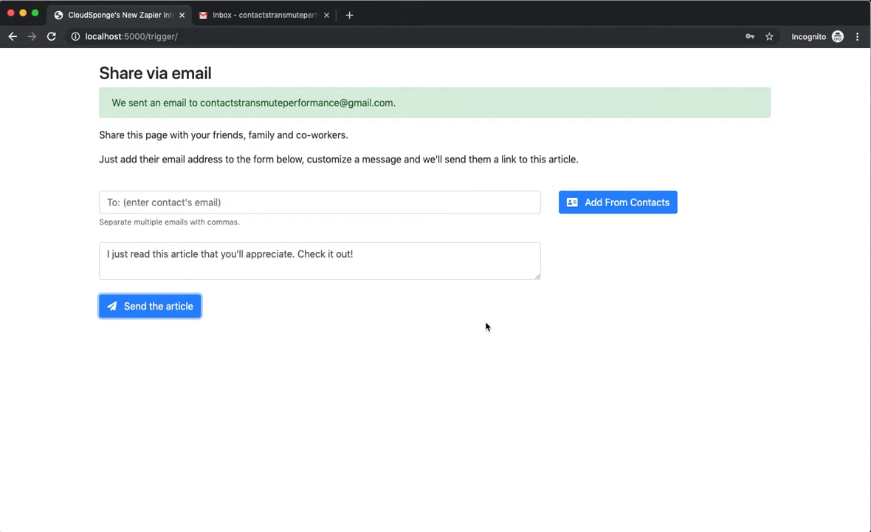
Open the received "thinks you'll like this article" email in the Gmail inbox and examine the personalized greeting.
{"action": "left_click", "coordinate": [272, 14]}
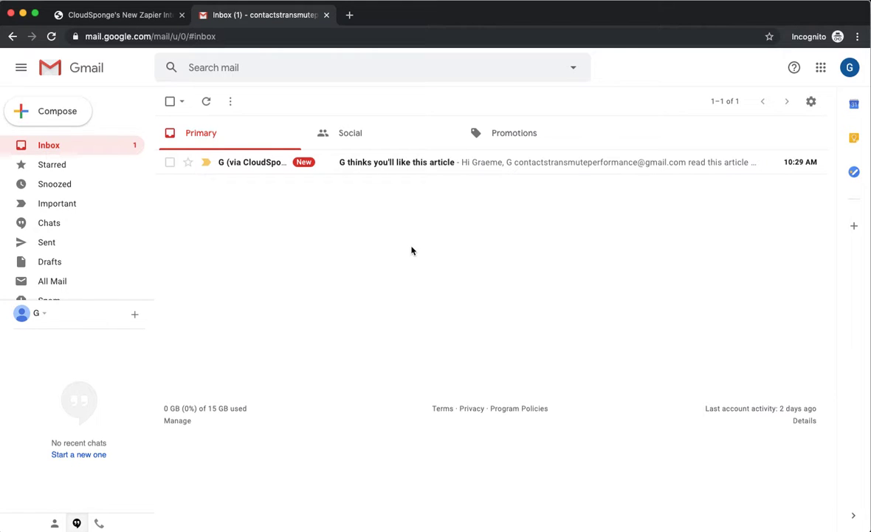
{"action": "left_click", "coordinate": [391, 163]}
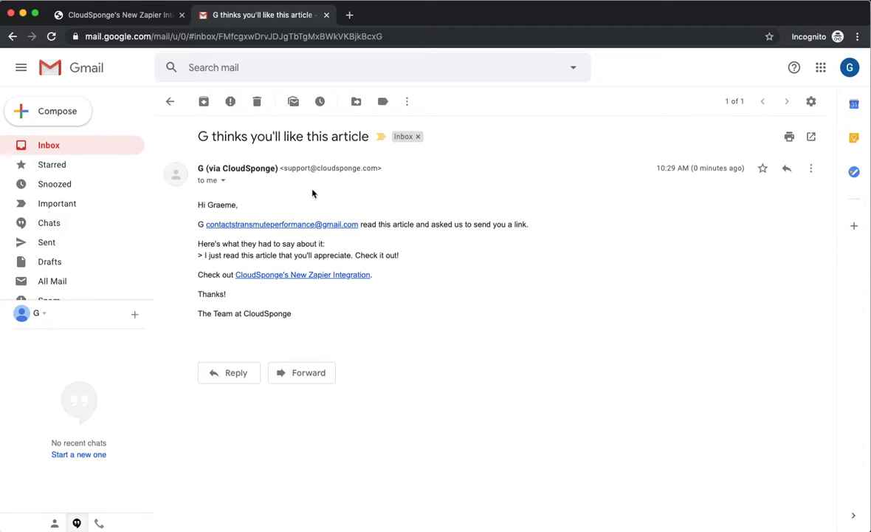
{"action": "double_click", "coordinate": [216, 206]}
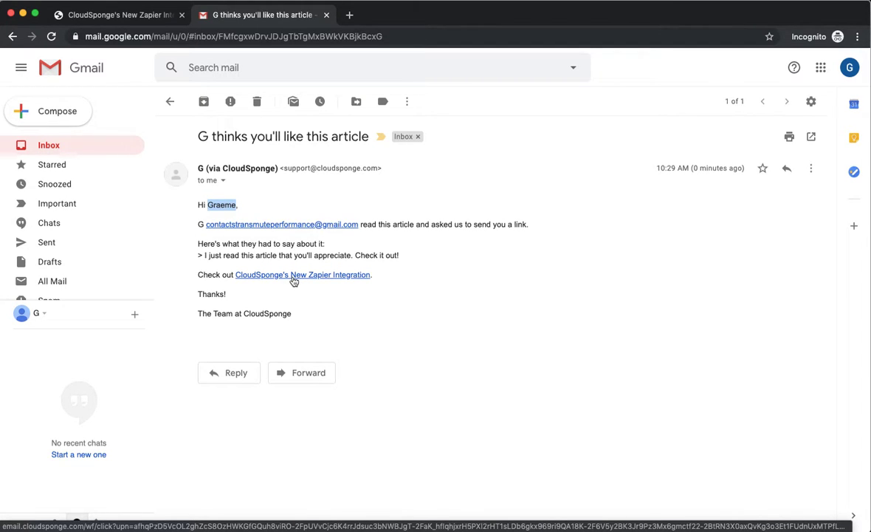
Switch to index.html in the code editor and examine the form block and its data-addressBookConnector-js attribute.
{"action": "key", "text": "super+Tab"}
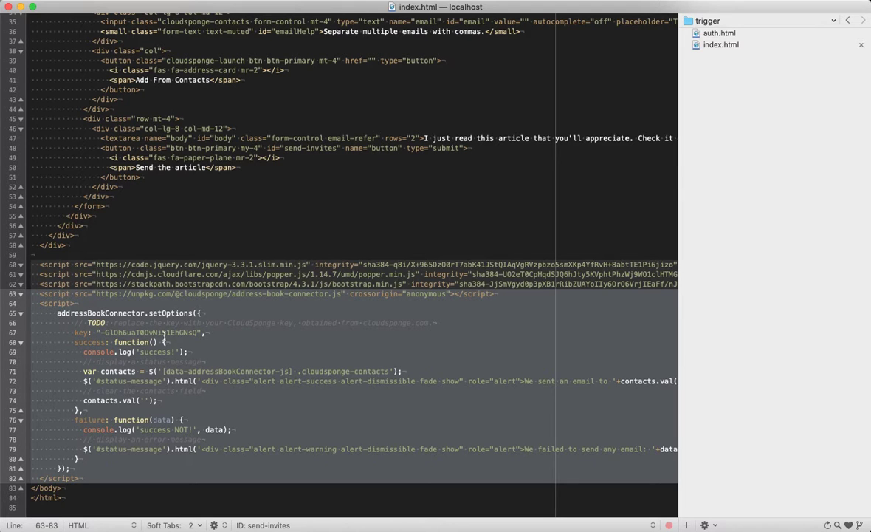
{"action": "scroll", "coordinate": [164, 334], "scroll_direction": "up", "scroll_amount": 5}
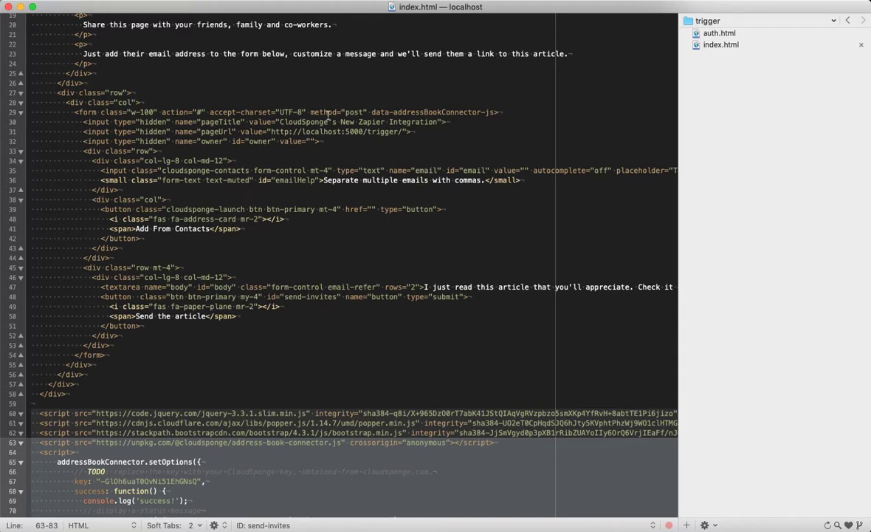
{"action": "double_click", "coordinate": [77, 112]}
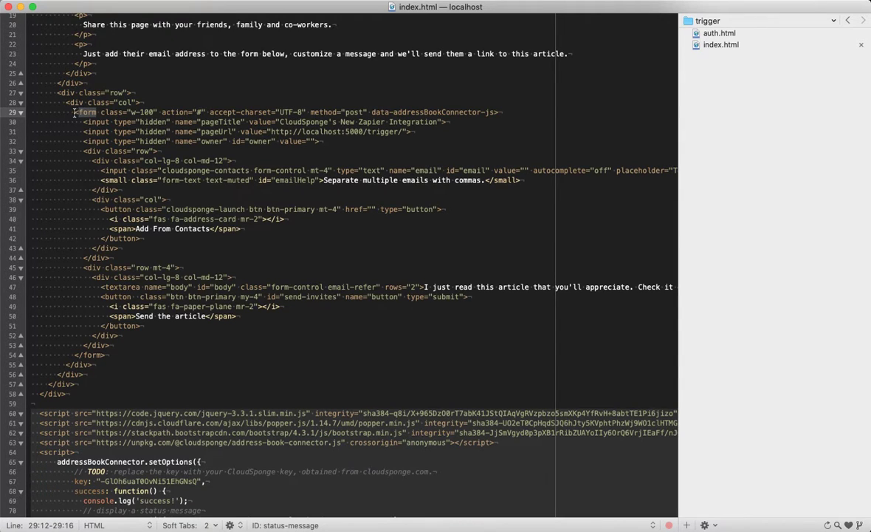
{"action": "double_click", "coordinate": [76, 113]}
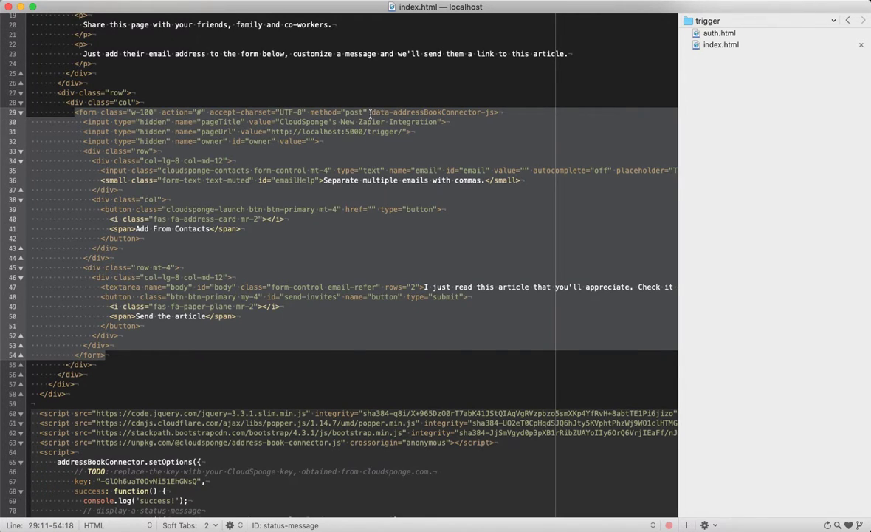
{"action": "double_click", "coordinate": [398, 113]}
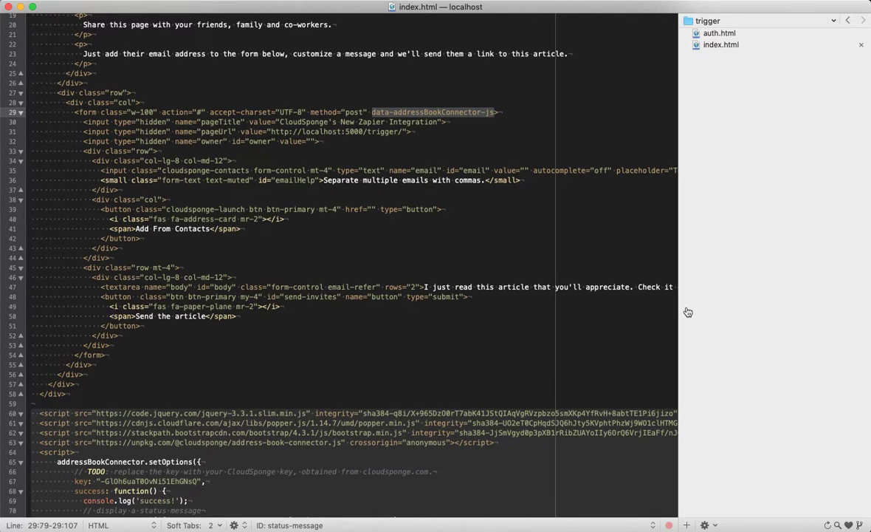
Switch to the "Share an article demo" Zap in Zapier, finish editing the contact name step and review the sequence of steps.
{"action": "key", "text": "super+Tab"}
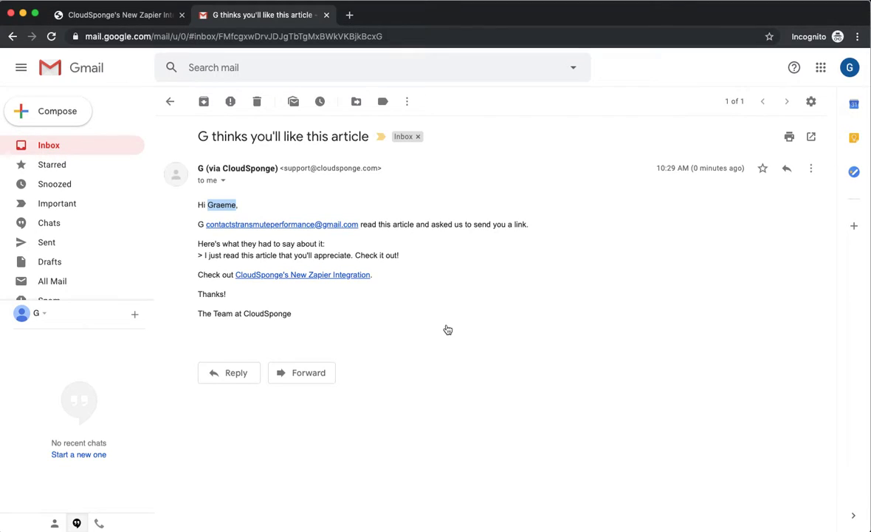
{"action": "key", "text": "super+grave"}
{"action": "left_click", "coordinate": [352, 223]}
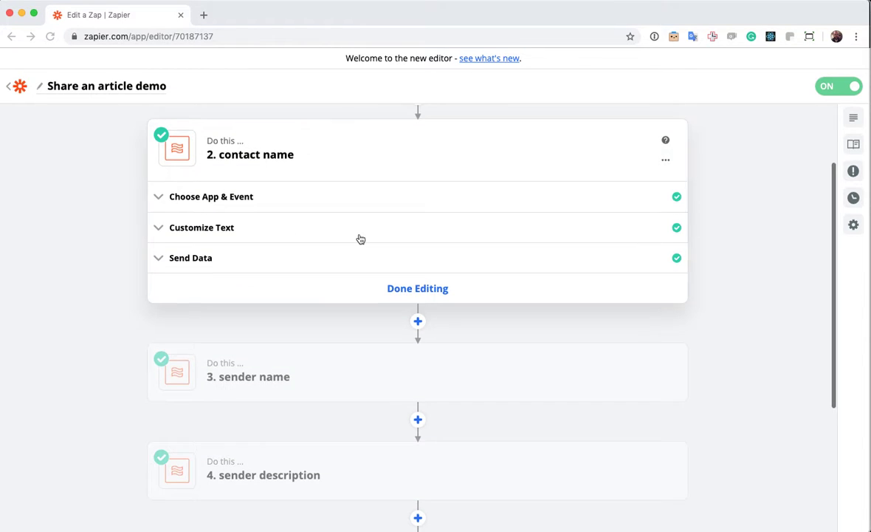
{"action": "left_click", "coordinate": [432, 295]}
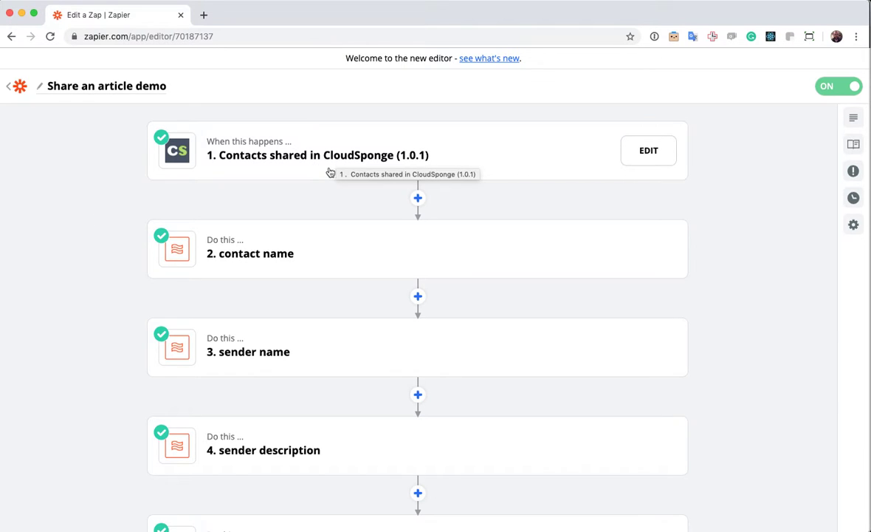
{"action": "scroll", "coordinate": [332, 166], "scroll_direction": "down", "scroll_amount": 2}
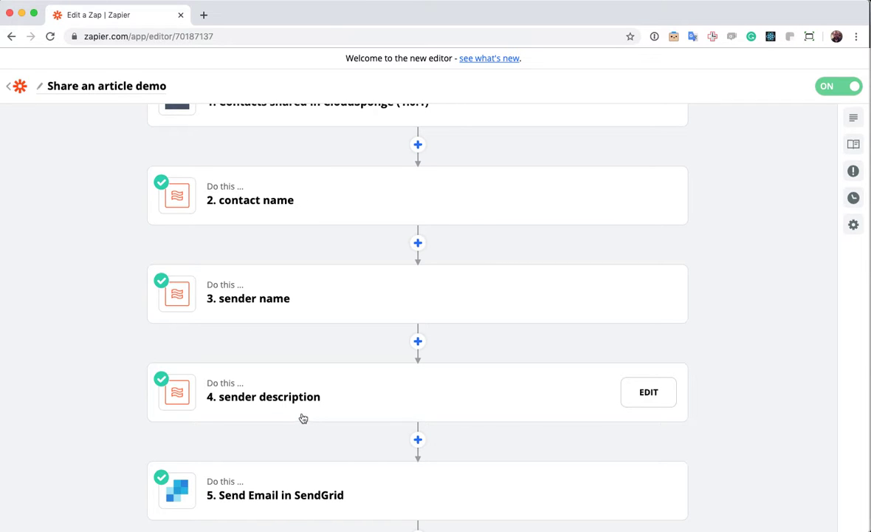
{"action": "scroll", "coordinate": [302, 420], "scroll_direction": "down", "scroll_amount": 1}
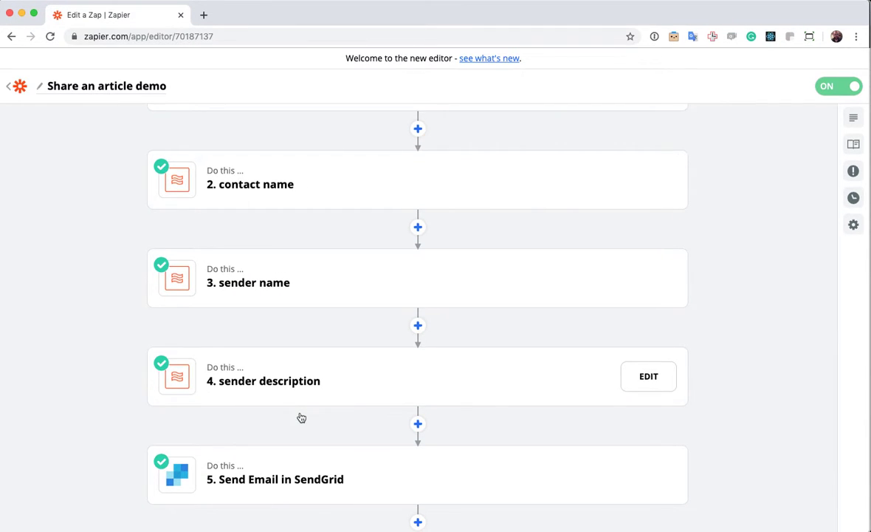
{"action": "scroll", "coordinate": [302, 418], "scroll_direction": "down", "scroll_amount": 1}
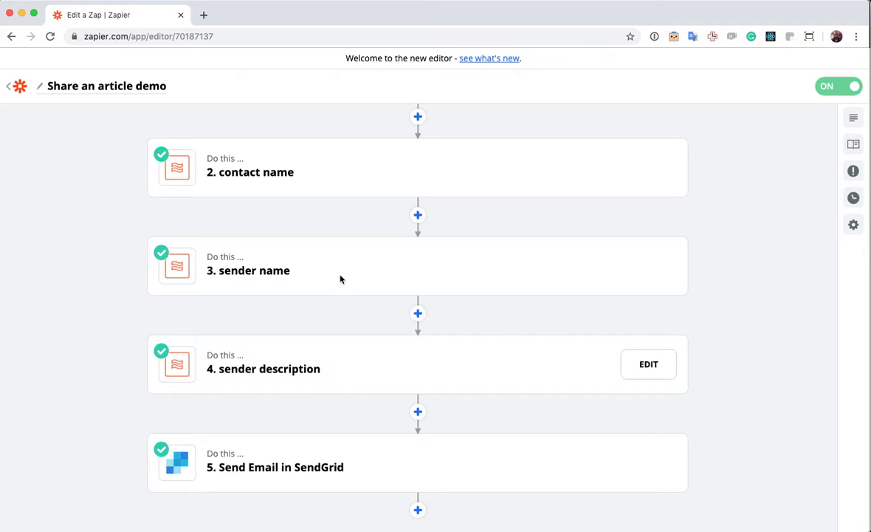
{"action": "scroll", "coordinate": [310, 389], "scroll_direction": "down", "scroll_amount": 5}
{"action": "mouse_move", "coordinate": [272, 362]}
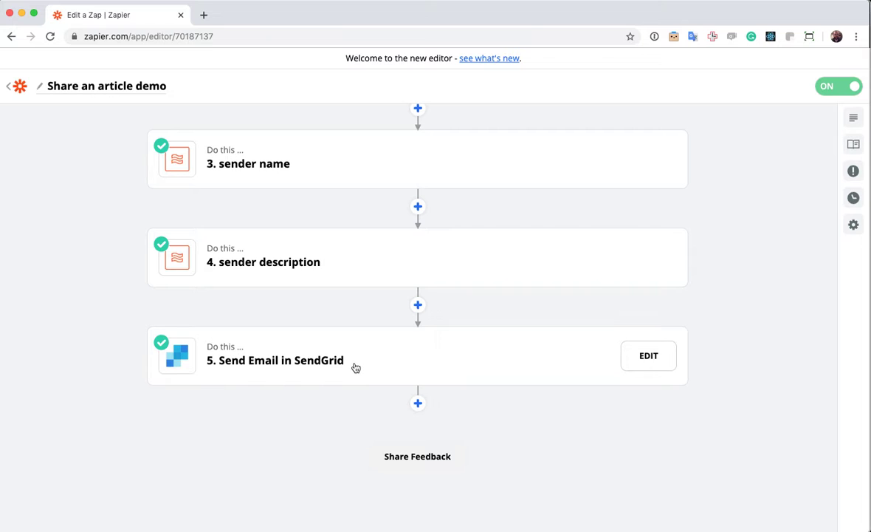
Open the Contacts shared in CloudSponge trigger and check the CloudSponge key under its contact customization.
{"action": "scroll", "coordinate": [356, 368], "scroll_direction": "up", "scroll_amount": 5}
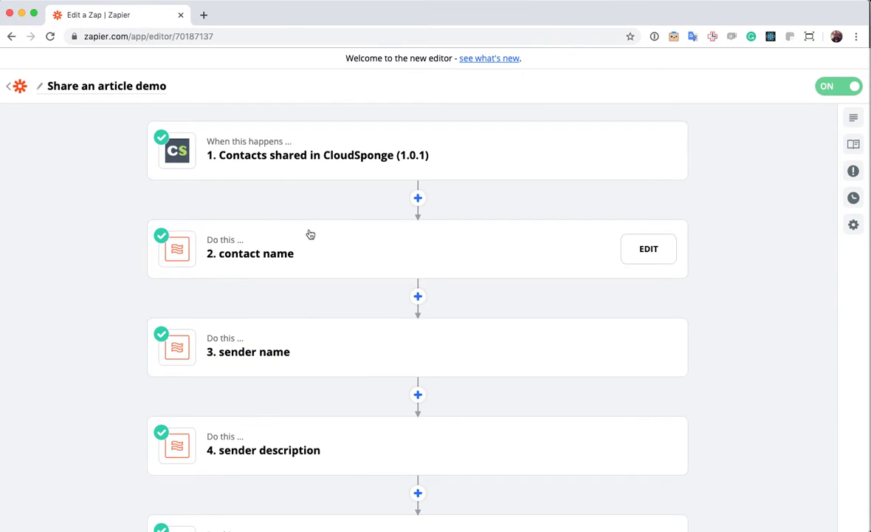
{"action": "left_click", "coordinate": [278, 162]}
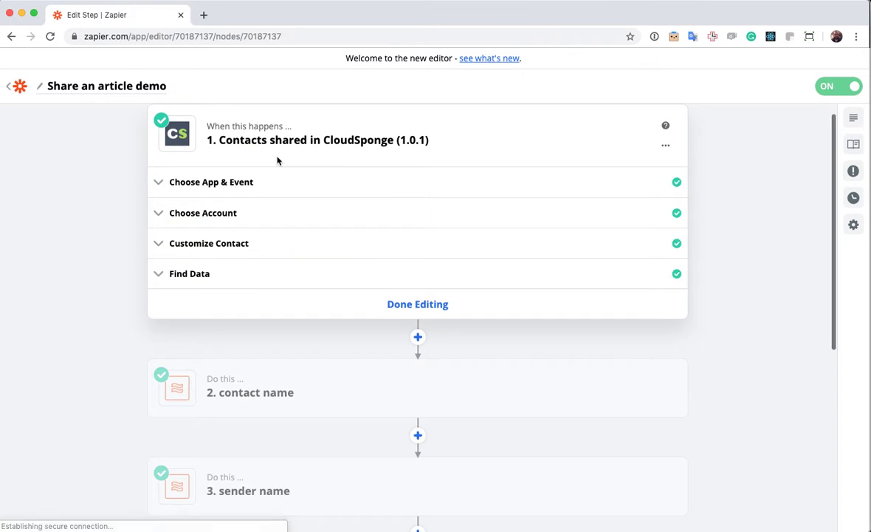
{"action": "left_click", "coordinate": [301, 245]}
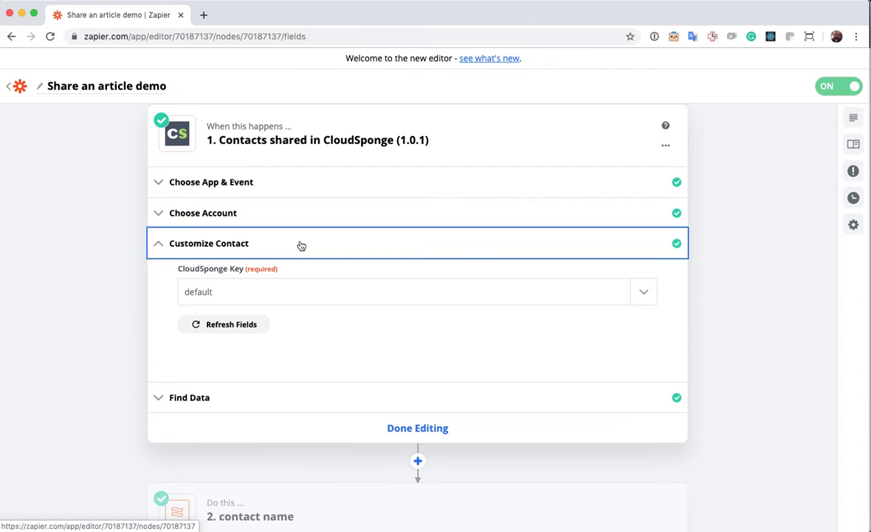
{"action": "left_click", "coordinate": [195, 243]}
Expand the Contact A sample in the trigger's found data and examine its page, contacts, owner and body fields.
{"action": "left_click", "coordinate": [293, 275]}
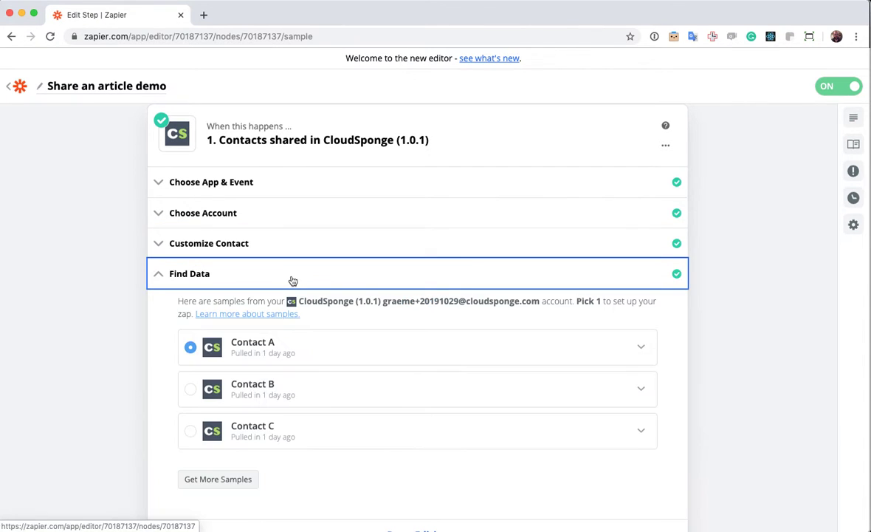
{"action": "left_click", "coordinate": [626, 345]}
{"action": "scroll", "coordinate": [566, 412], "scroll_direction": "down", "scroll_amount": 2}
{"action": "scroll", "coordinate": [568, 411], "scroll_direction": "up", "scroll_amount": 2}
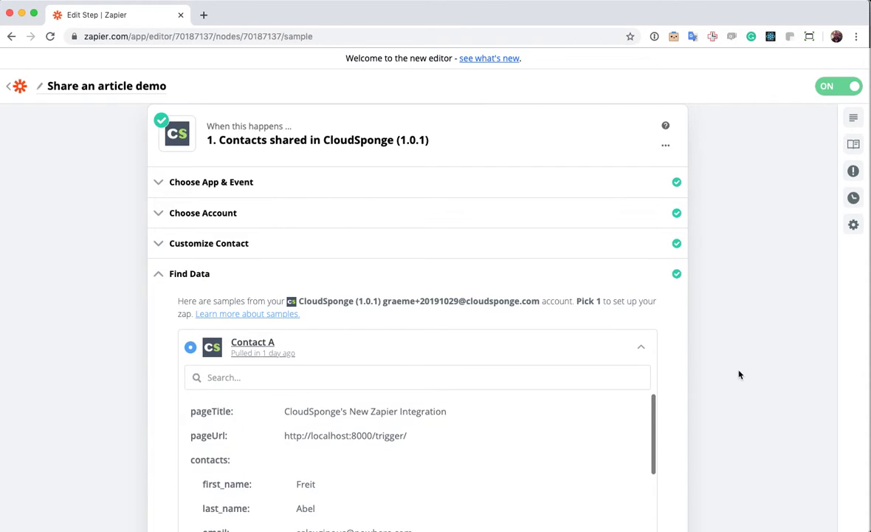
{"action": "scroll", "coordinate": [739, 373], "scroll_direction": "down", "scroll_amount": 5}
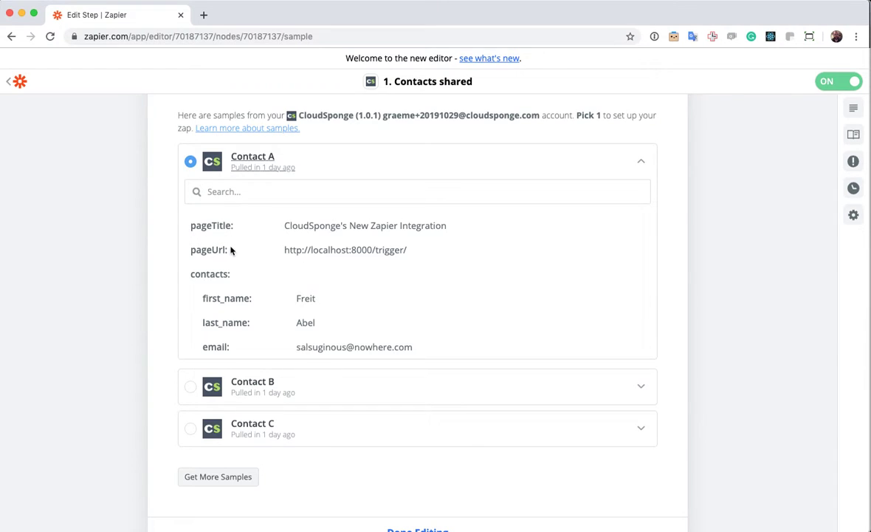
{"action": "scroll", "coordinate": [457, 305], "scroll_direction": "down", "scroll_amount": 5}
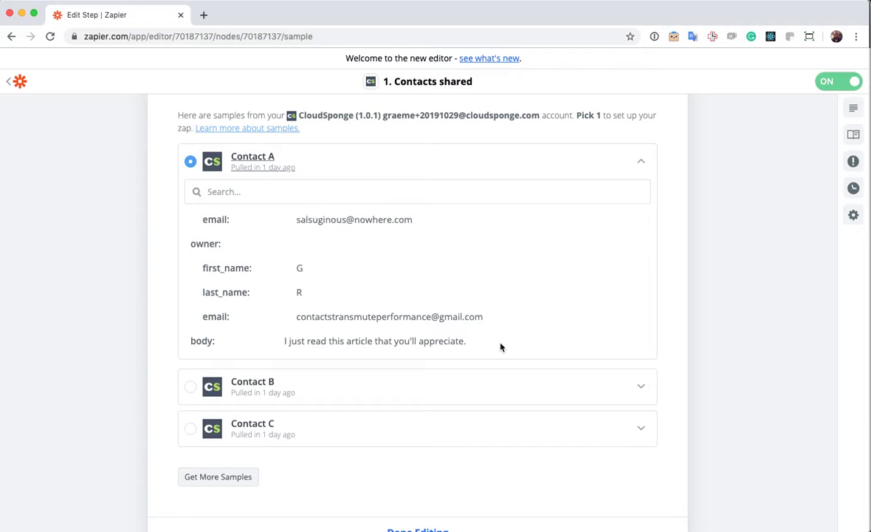
{"action": "scroll", "coordinate": [501, 347], "scroll_direction": "up", "scroll_amount": 3}
{"action": "scroll", "coordinate": [501, 347], "scroll_direction": "up", "scroll_amount": 2}
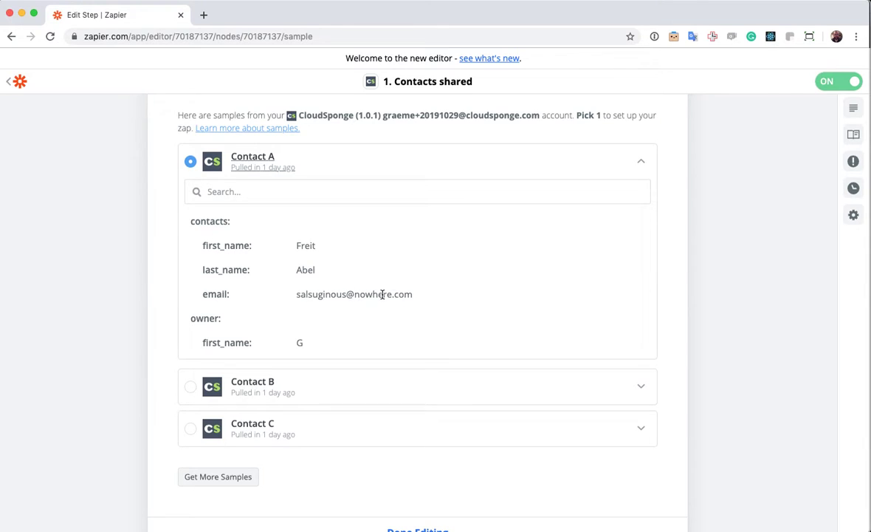
{"action": "scroll", "coordinate": [383, 299], "scroll_direction": "down", "scroll_amount": 1}
{"action": "scroll", "coordinate": [382, 298], "scroll_direction": "down", "scroll_amount": 2}
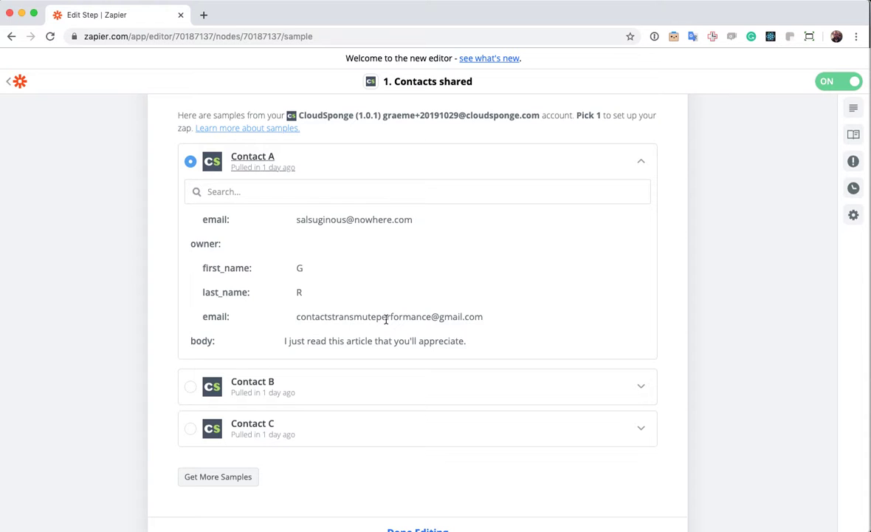
Open the contact name step and examine its text customization, including the transform, input and default value.
{"action": "scroll", "coordinate": [546, 170], "scroll_direction": "down", "scroll_amount": 10}
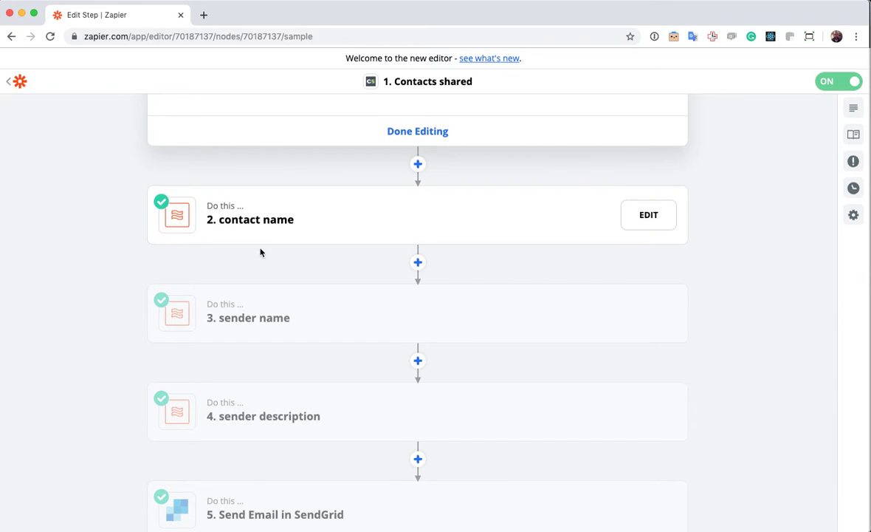
{"action": "left_click", "coordinate": [282, 230]}
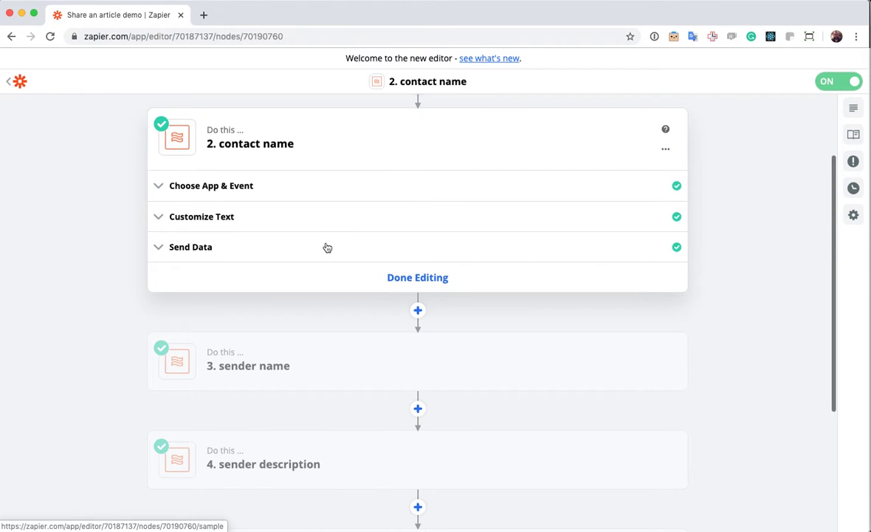
{"action": "left_click", "coordinate": [226, 217]}
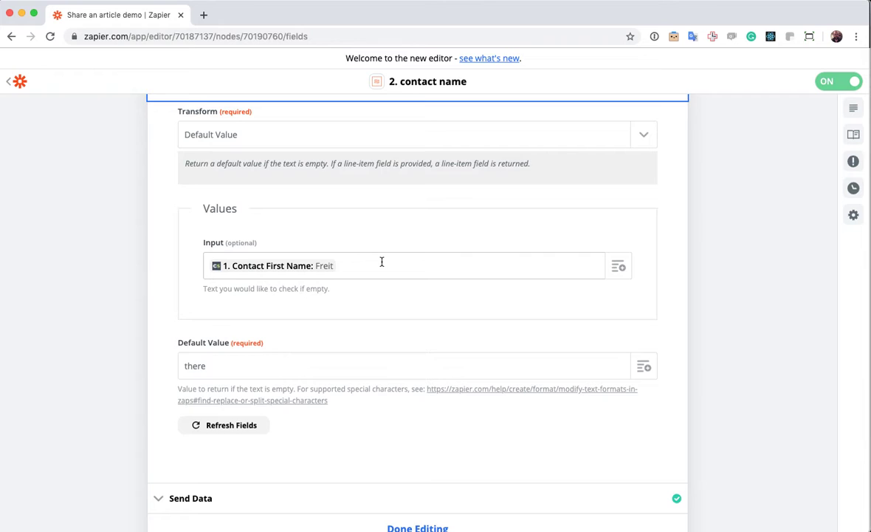
{"action": "left_click", "coordinate": [221, 367]}
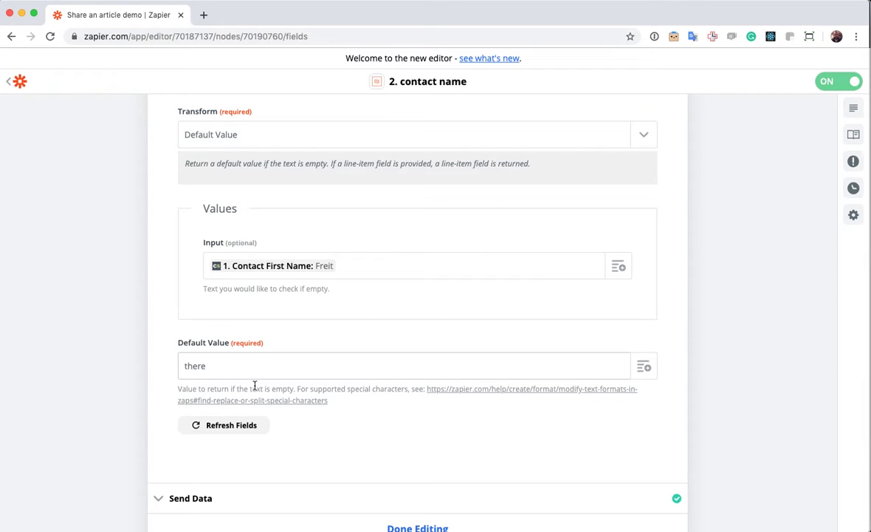
Open the Send Email in SendGrid step and examine its recipient, sender, subject and HTML body settings.
{"action": "scroll", "coordinate": [136, 422], "scroll_direction": "down", "scroll_amount": 10}
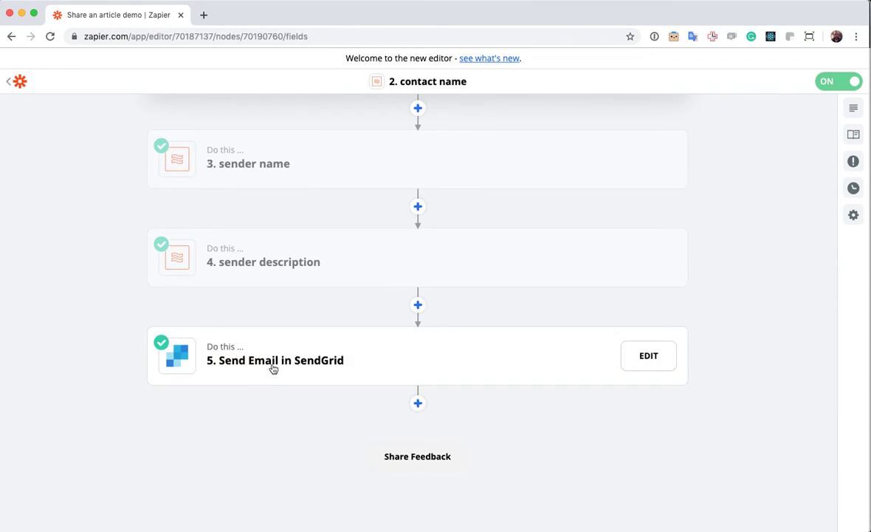
{"action": "left_click", "coordinate": [272, 364]}
{"action": "left_click", "coordinate": [244, 313]}
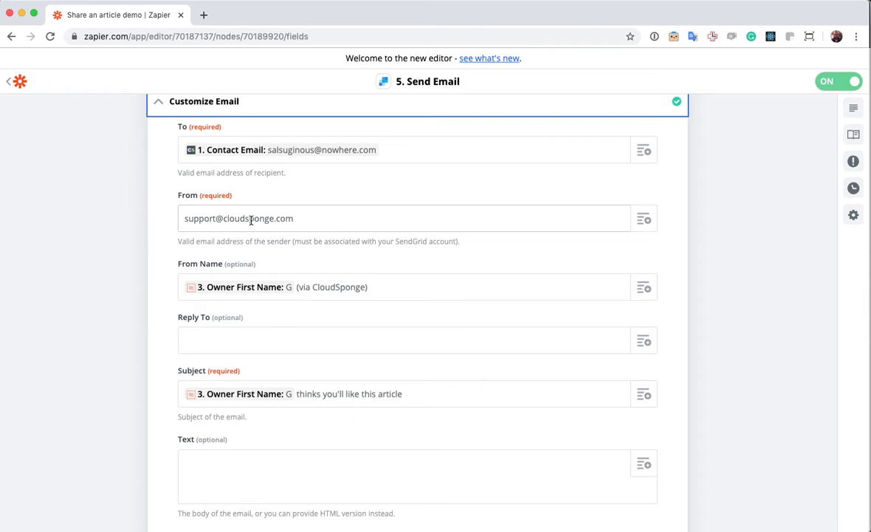
{"action": "scroll", "coordinate": [479, 365], "scroll_direction": "down", "scroll_amount": 2}
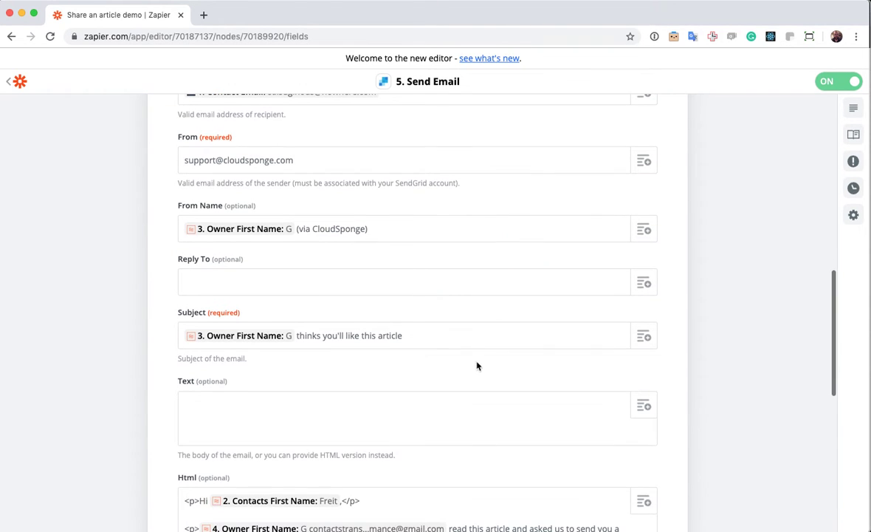
{"action": "scroll", "coordinate": [164, 331], "scroll_direction": "down", "scroll_amount": 1}
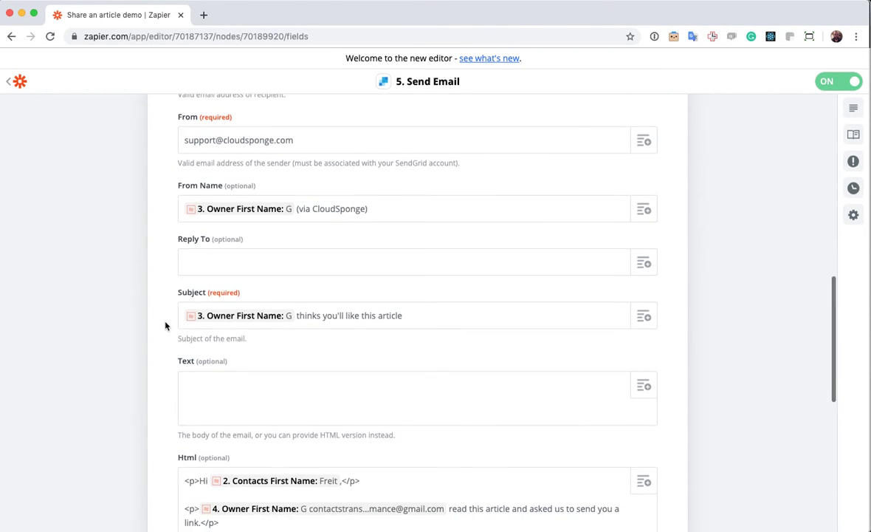
{"action": "scroll", "coordinate": [175, 344], "scroll_direction": "down", "scroll_amount": 4}
{"action": "scroll", "coordinate": [193, 374], "scroll_direction": "down", "scroll_amount": 2}
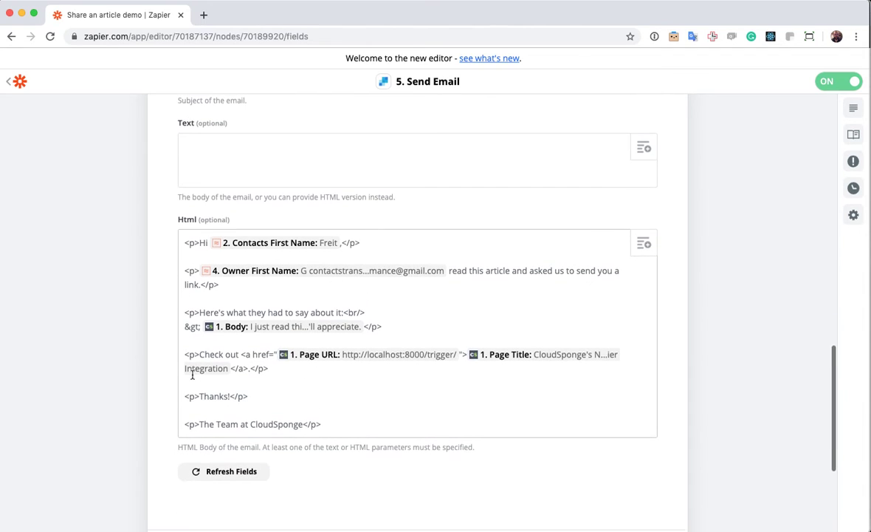